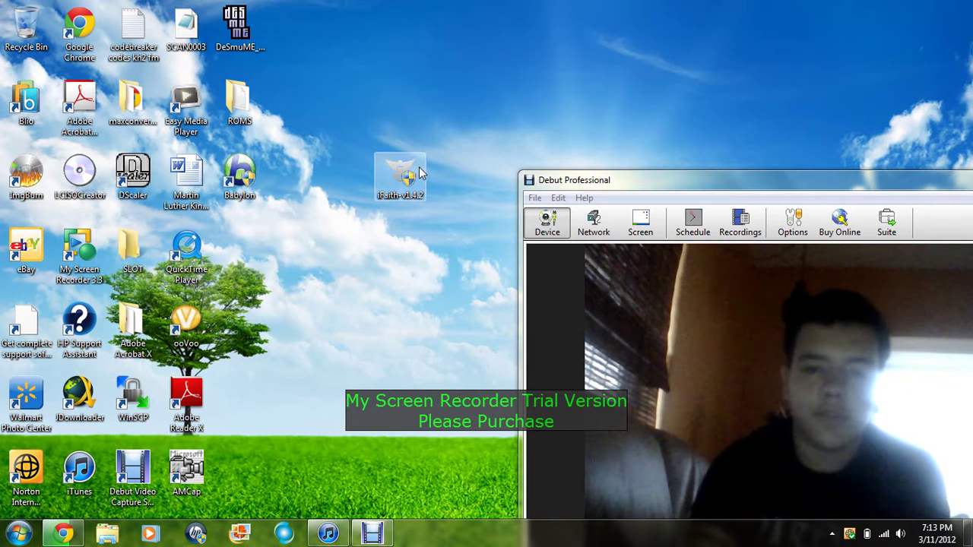
Launch iFaith-v1.4.2 from the desktop and accept its non-commercial use notice.
left_click(398, 176)
right_click(399, 176)
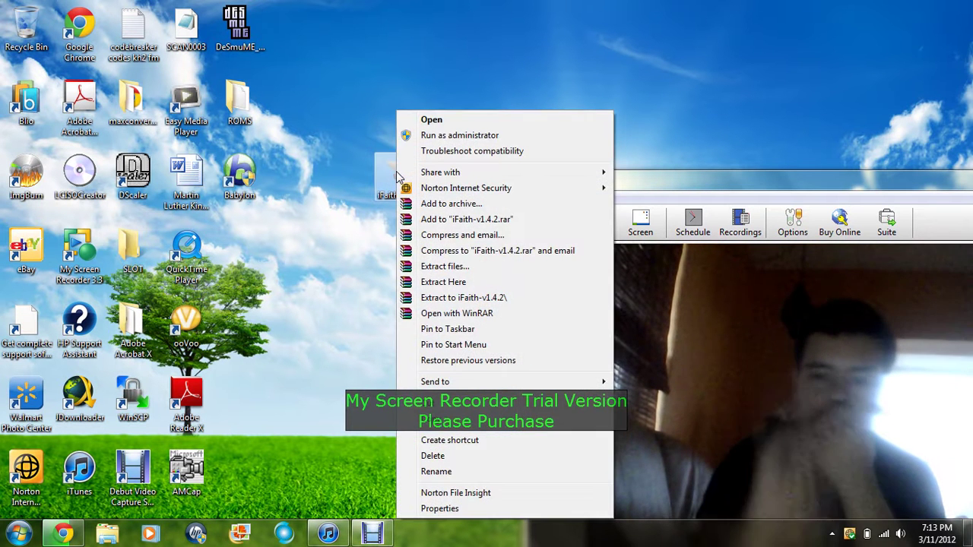
left_click(391, 175)
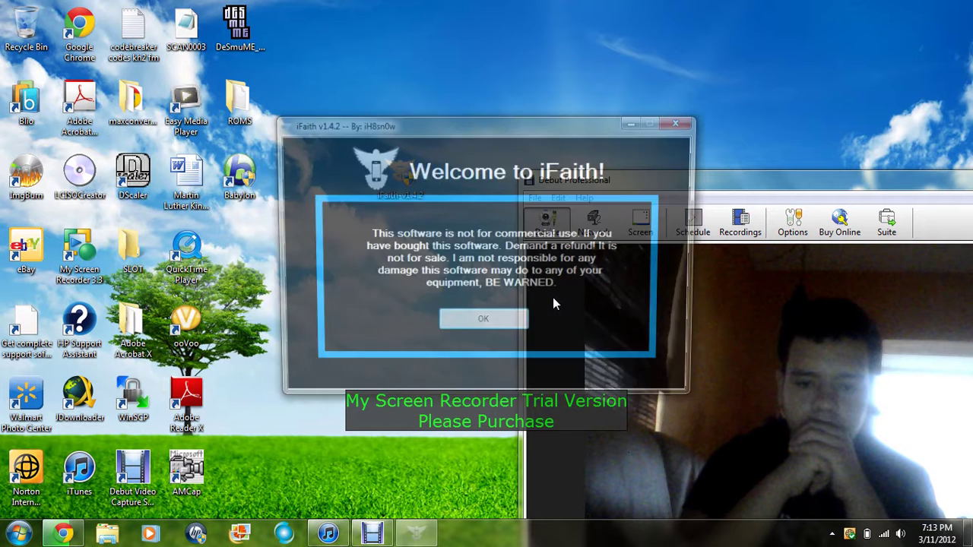
left_click(523, 321)
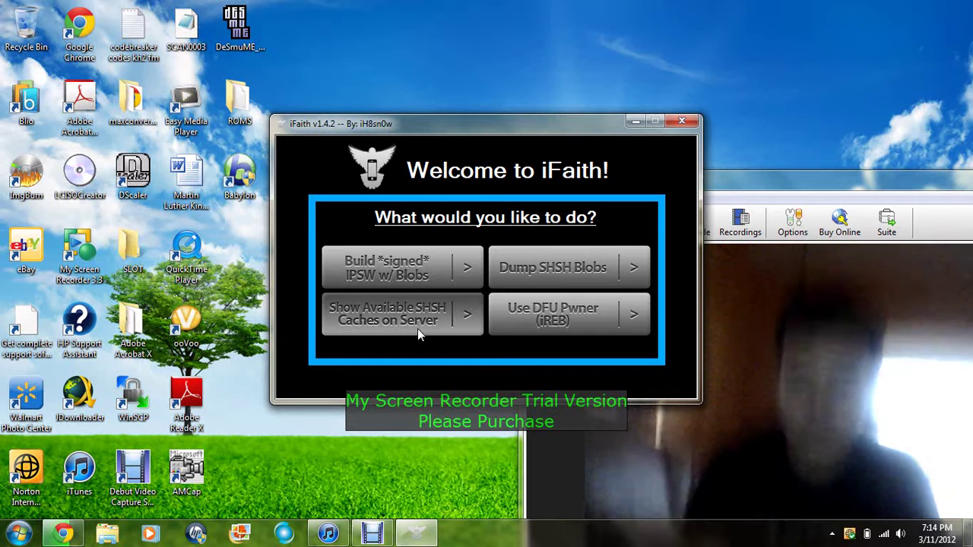
Download the 5.0.1 (9A405) blob from the server's available SHSH caches to the Desktop and acknowledge the completed download.
left_click(397, 316)
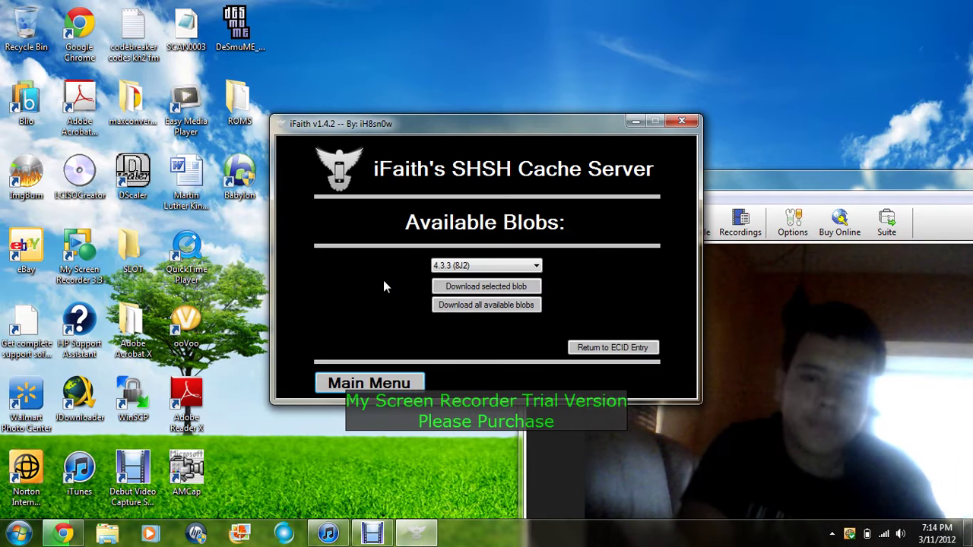
left_click(438, 272)
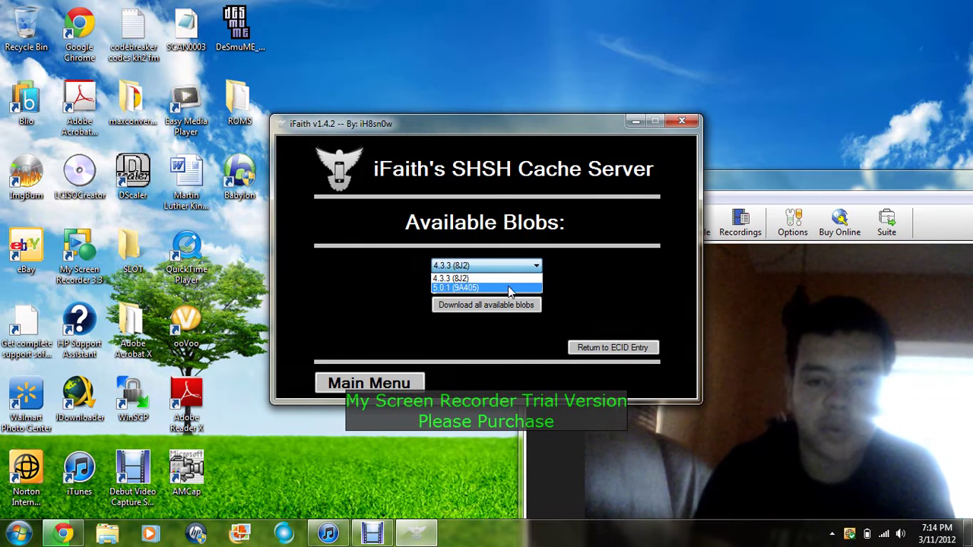
left_click(381, 299)
left_click(445, 269)
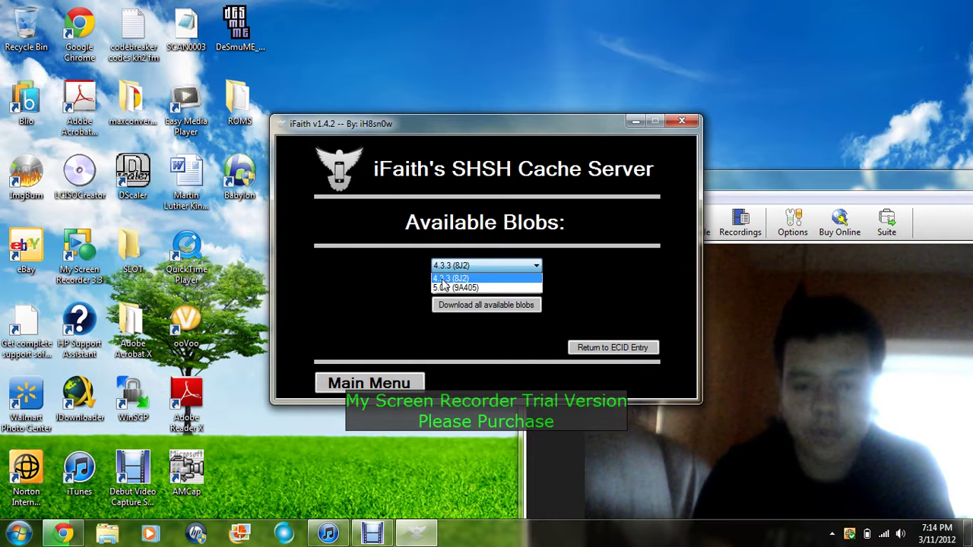
left_click(444, 288)
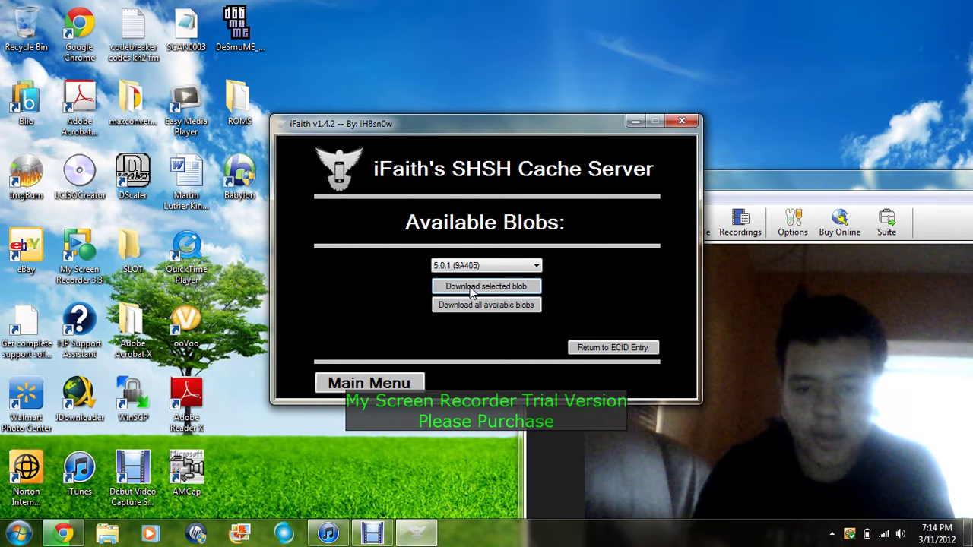
left_click(472, 291)
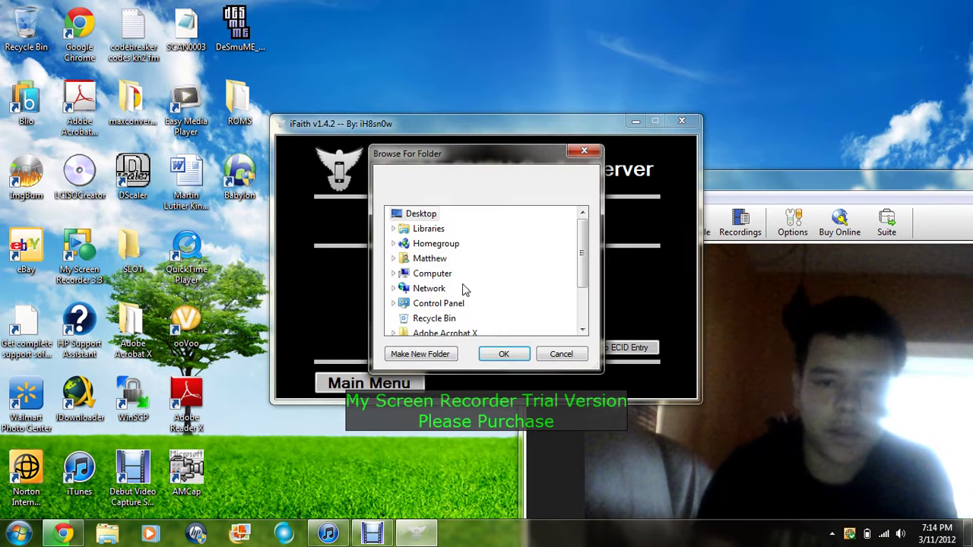
left_click(505, 357)
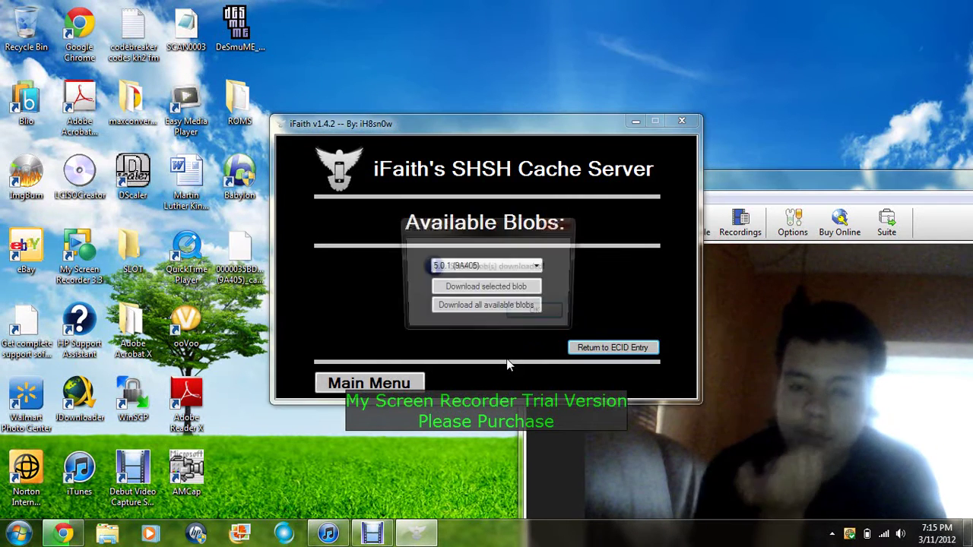
left_click_drag(232, 273, 270, 259)
left_click(532, 315)
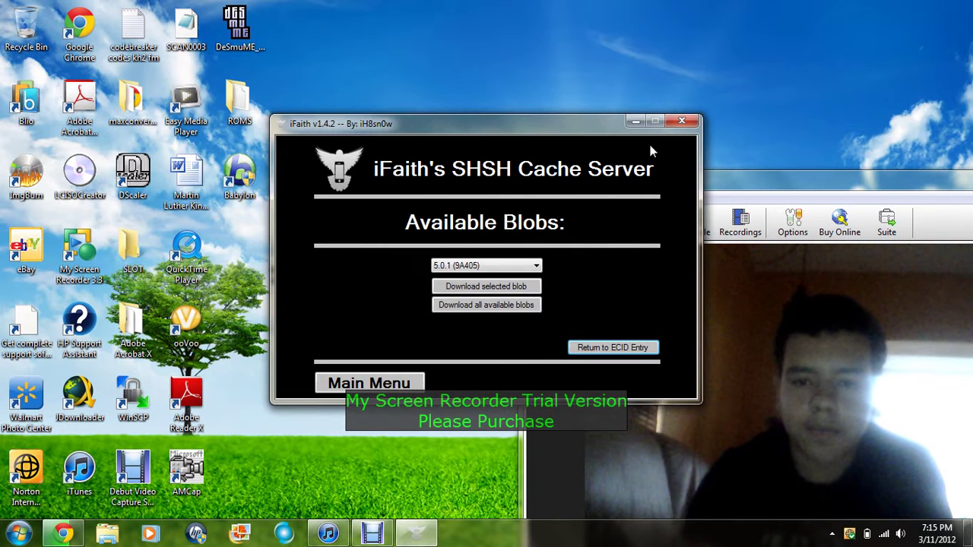
Minimize iFaith, place the downloaded blob file beside the iFaith icon on the desktop, and close the Debut Professional window.
left_click(636, 121)
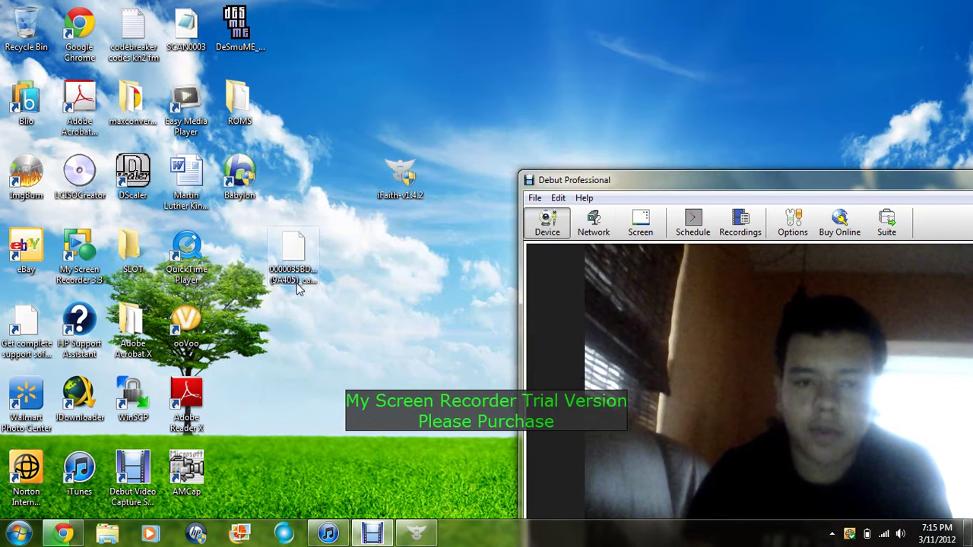
left_click_drag(293, 275, 354, 213)
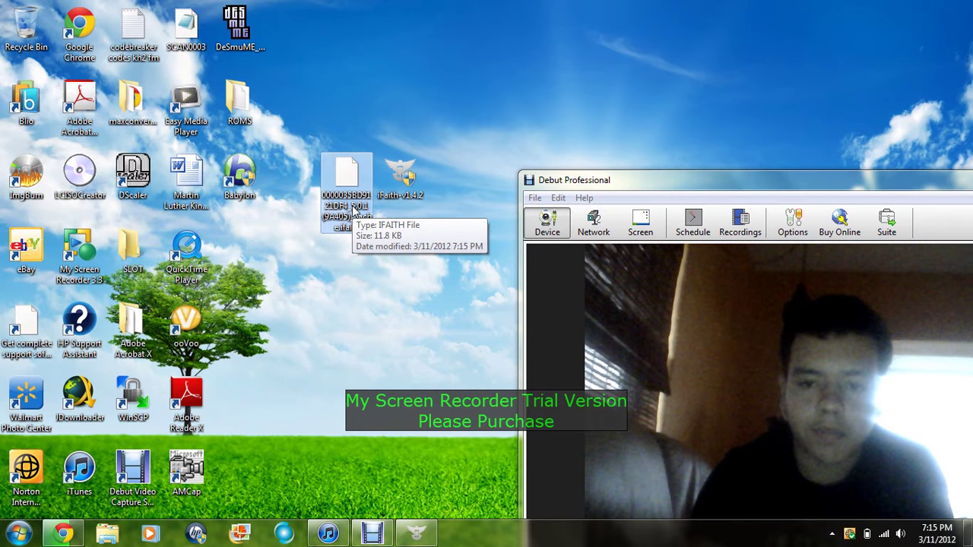
left_click_drag(723, 182, 594, 187)
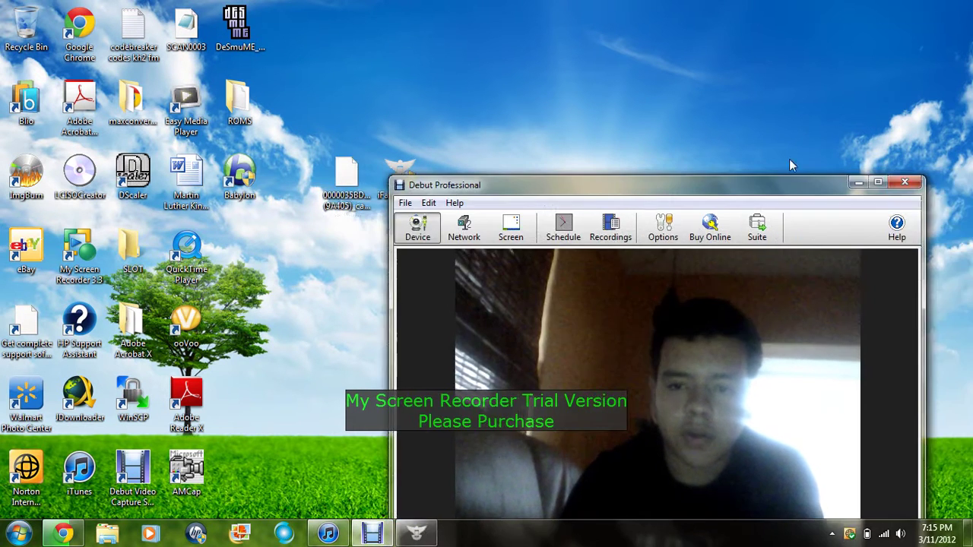
left_click(904, 183)
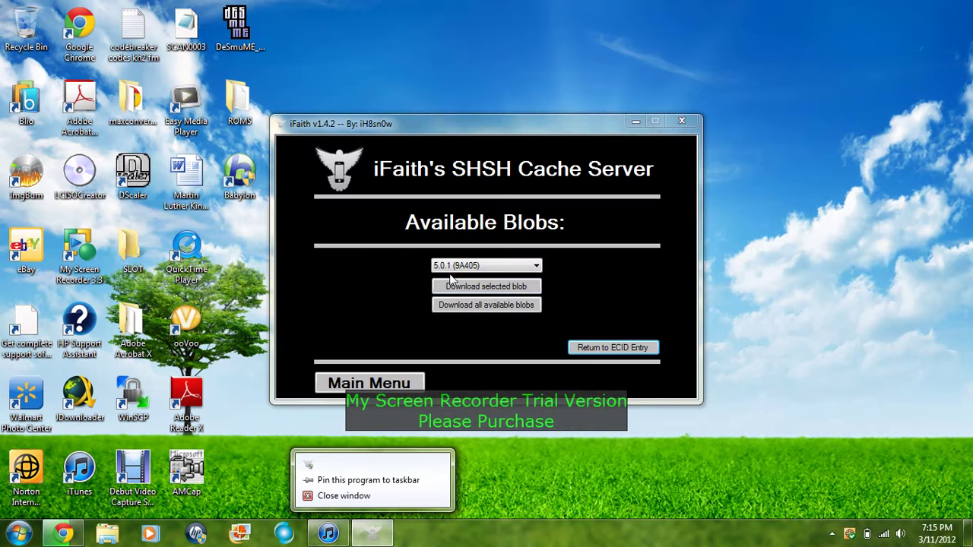
From the main menu, load the downloaded blob file for a signed IPSW build and have the iOS 5.0.1 (9A405) IPSW downloaded automatically.
left_click(386, 382)
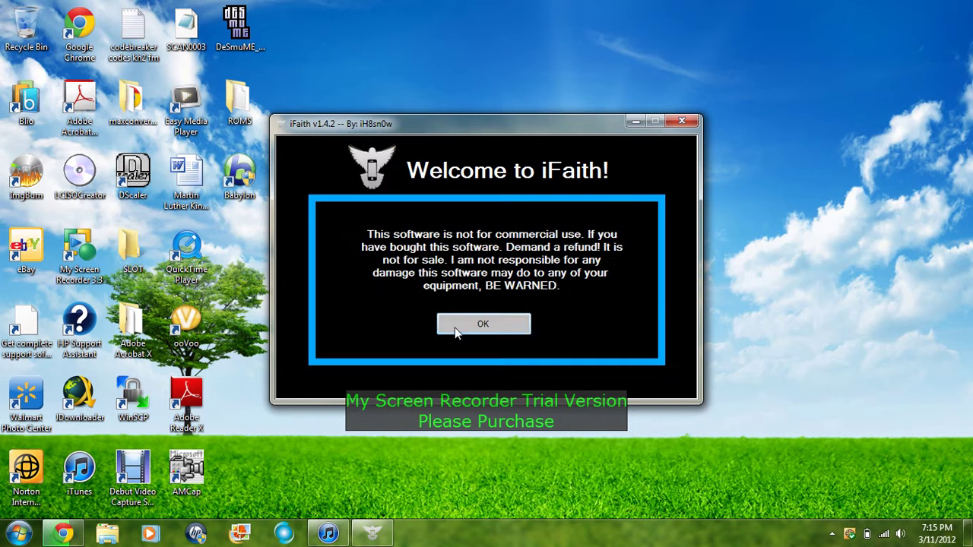
left_click(457, 332)
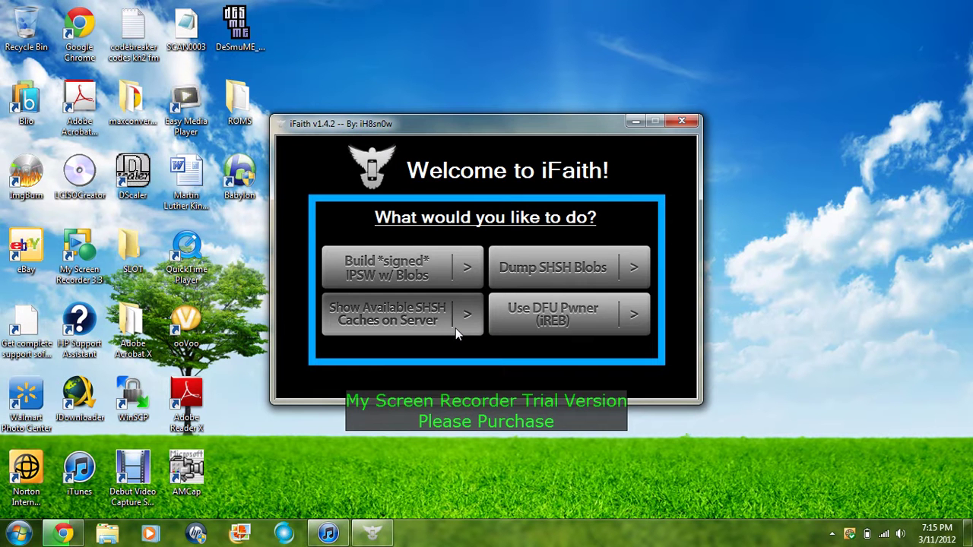
left_click(421, 258)
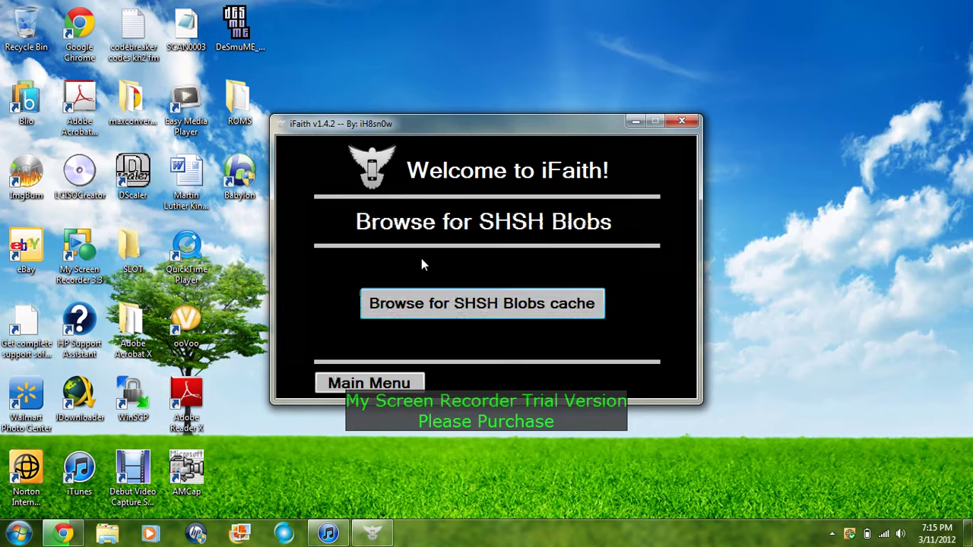
left_click(462, 308)
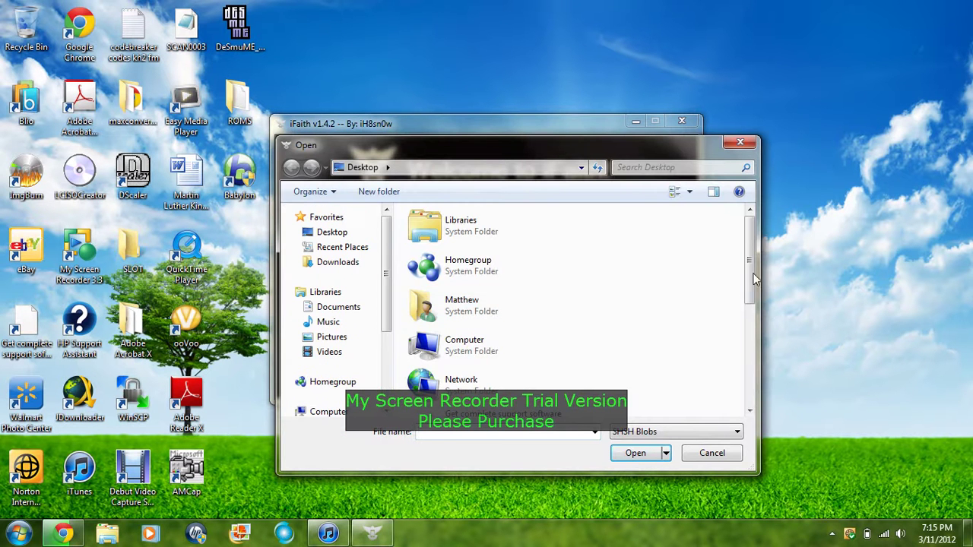
left_click_drag(746, 273, 748, 374)
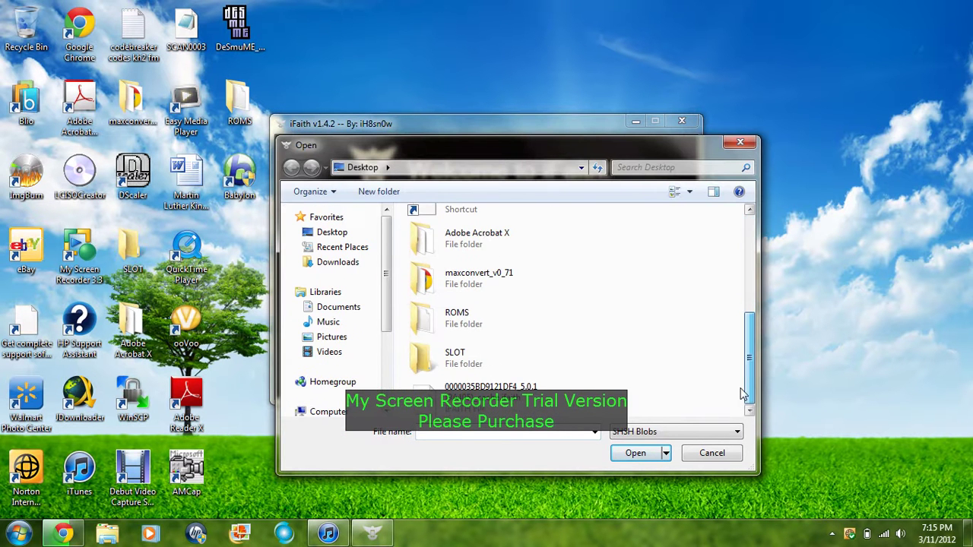
left_click(531, 407)
left_click(625, 454)
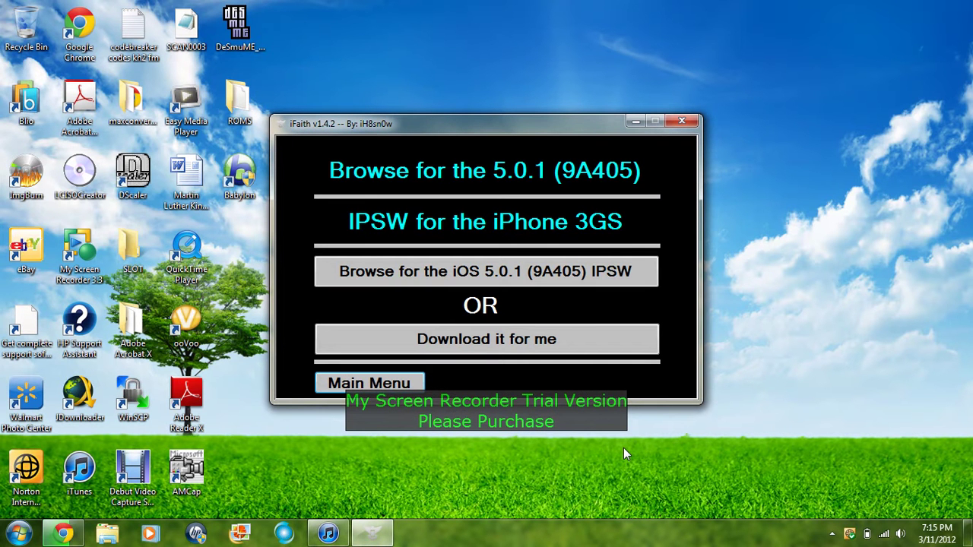
left_click(459, 344)
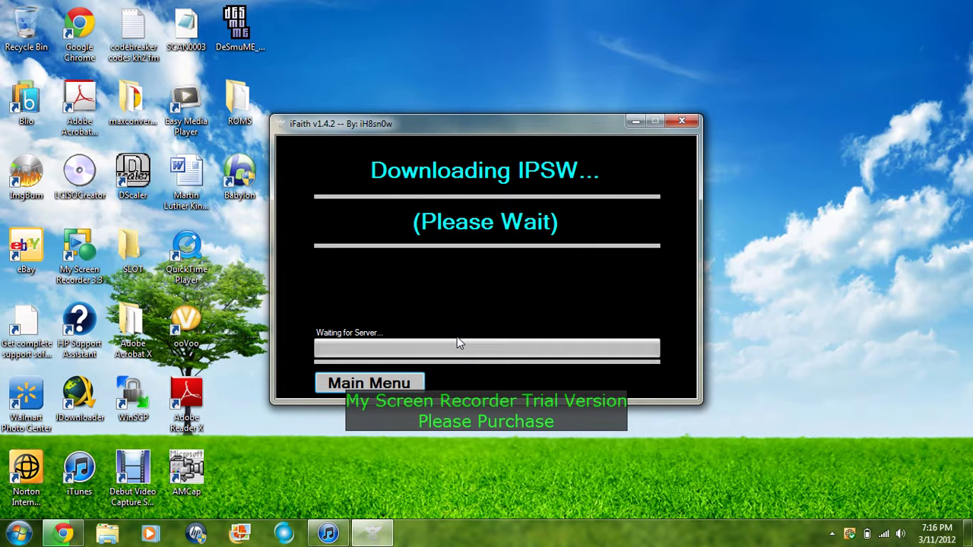
left_click(833, 534)
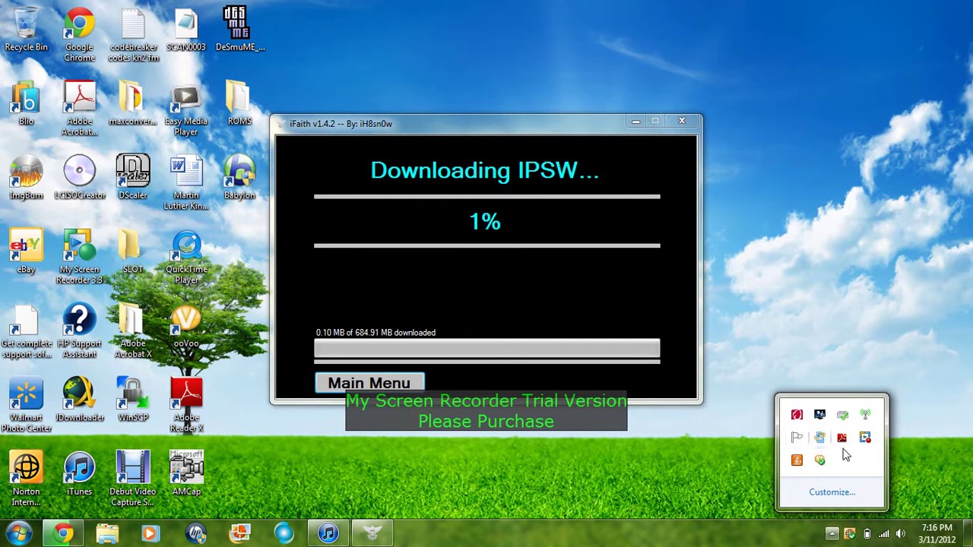
right_click(865, 438)
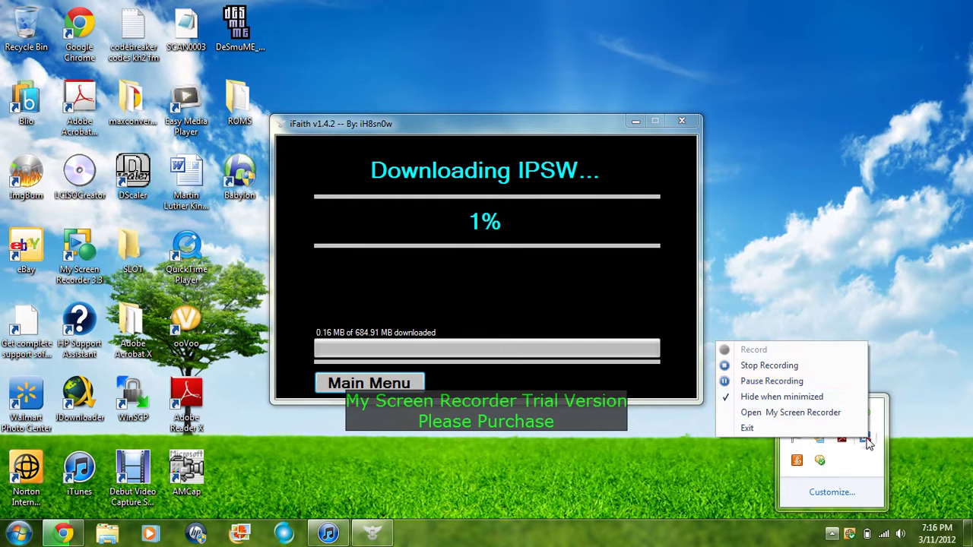
left_click(800, 386)
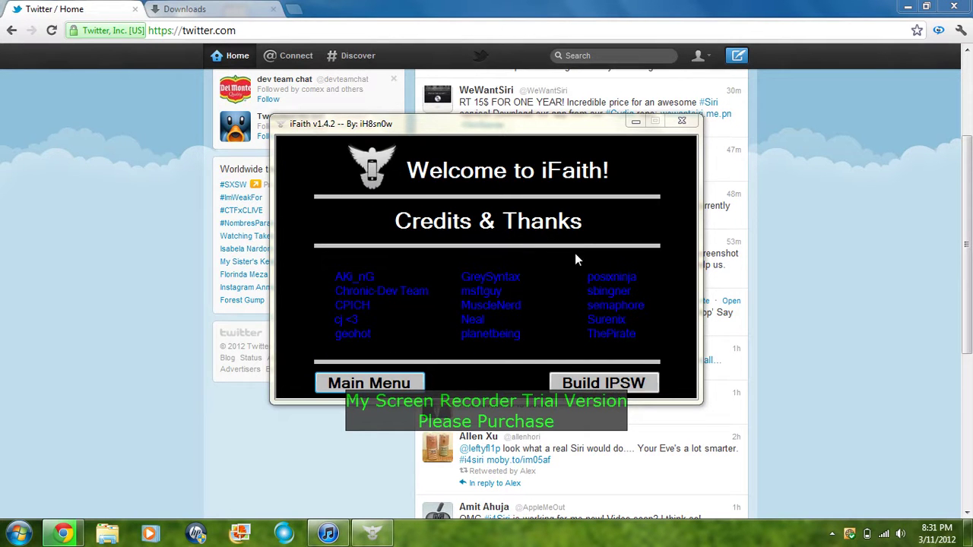
Start building the signed IPSW and clear the desktop by minimizing the browser and moving the iFaith window aside.
left_click(580, 384)
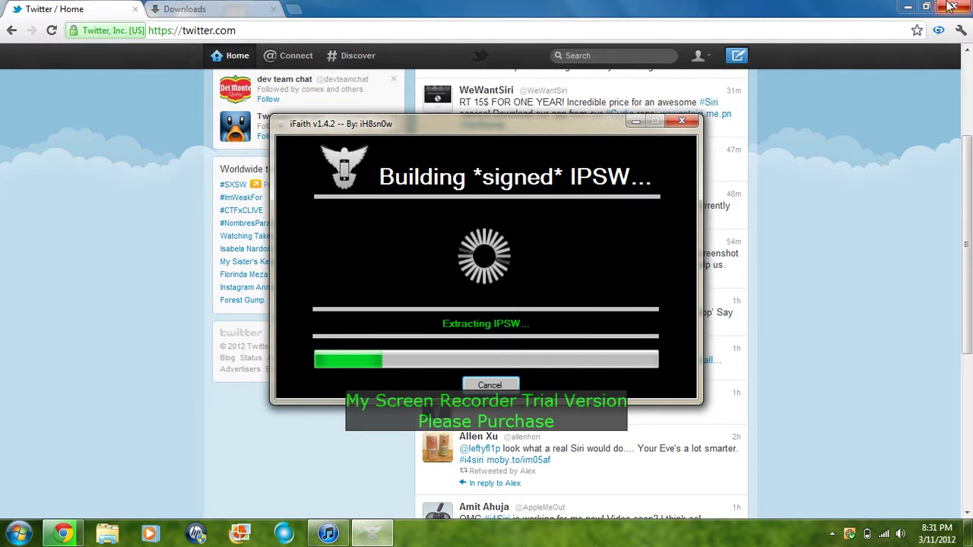
left_click(902, 6)
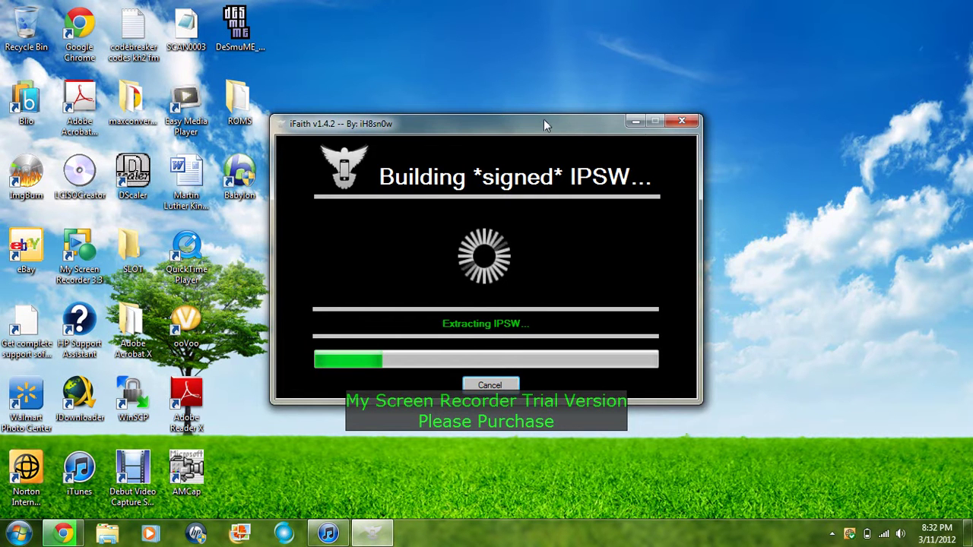
left_click_drag(543, 120, 823, 97)
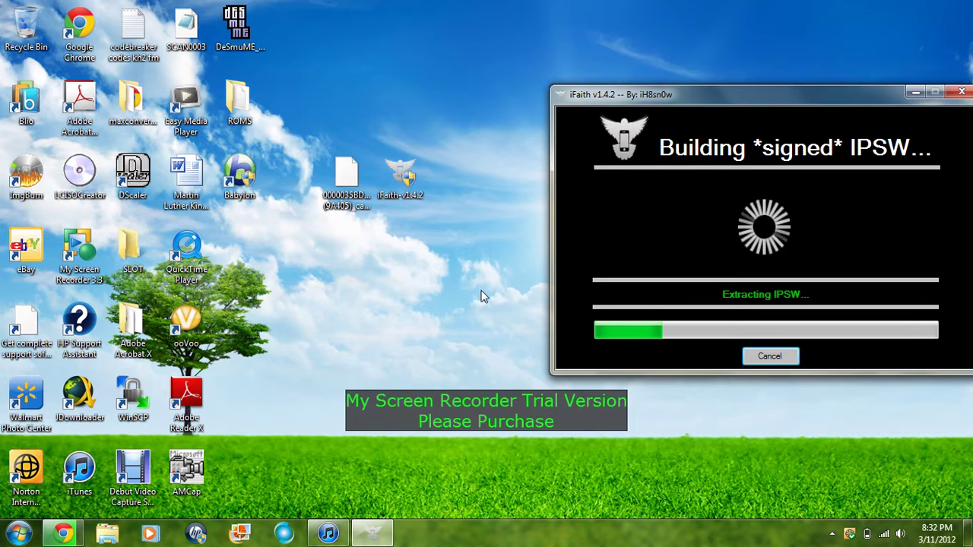
Examine the contents of the Downloads folder through Computer and close the folder window.
left_click(19, 534)
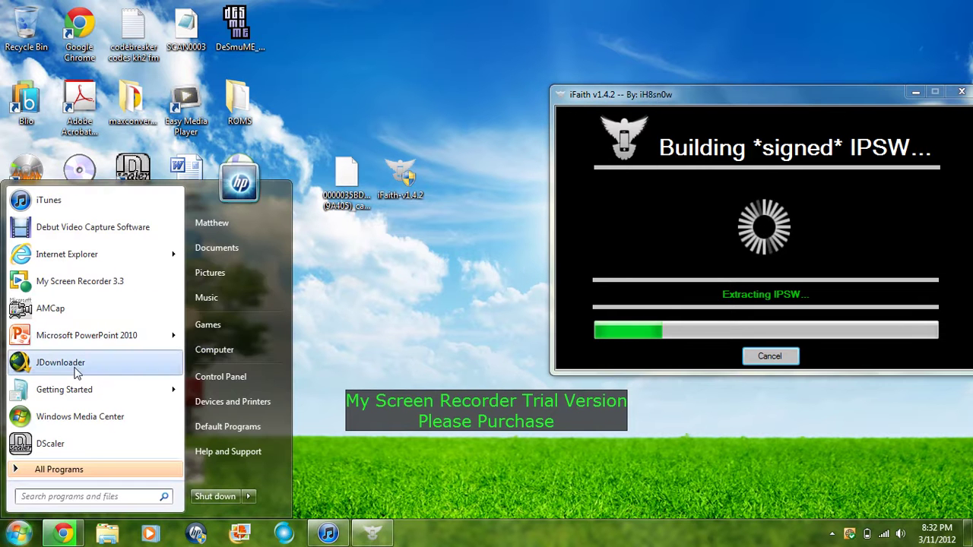
left_click(210, 352)
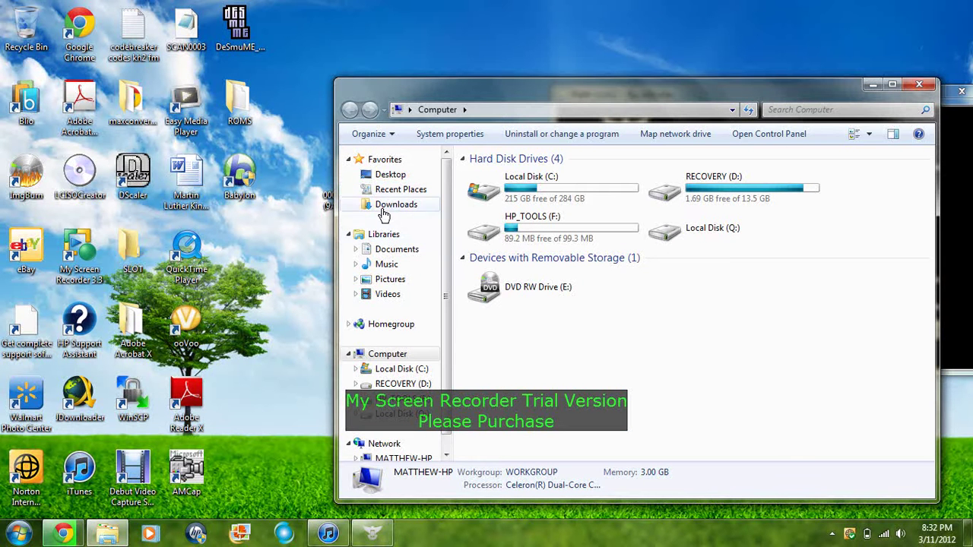
left_click(384, 215)
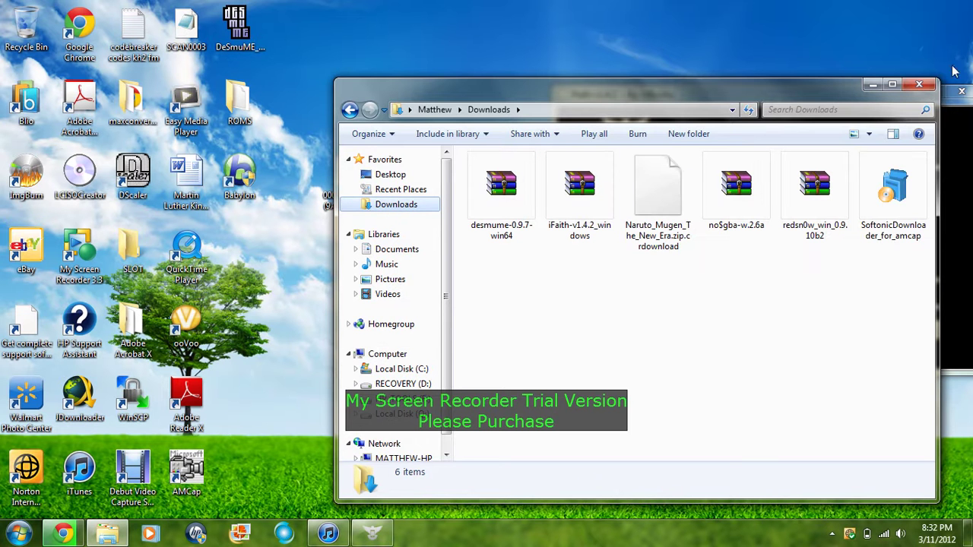
left_click(926, 85)
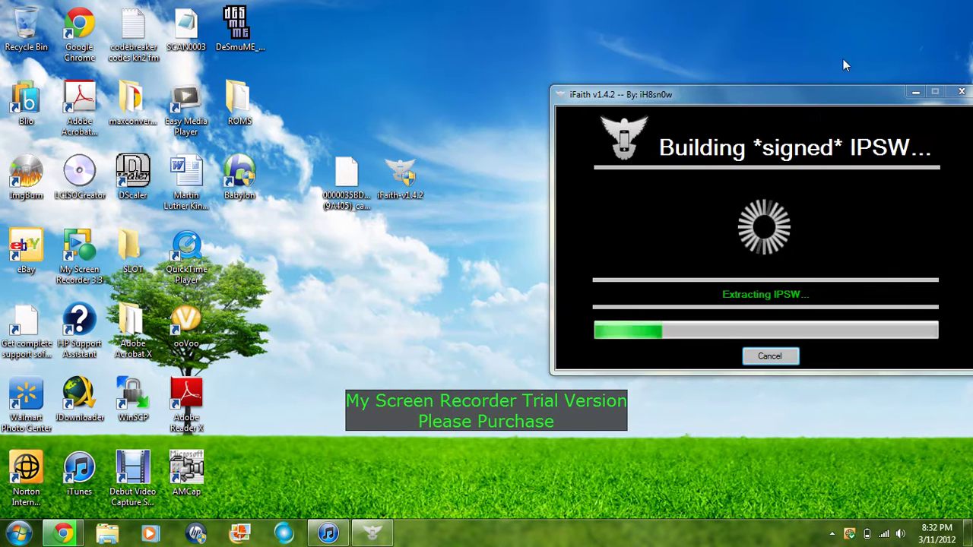
Move the iFaith window back toward the middle of the desktop and dismiss the Norton performance alert.
left_click(813, 112)
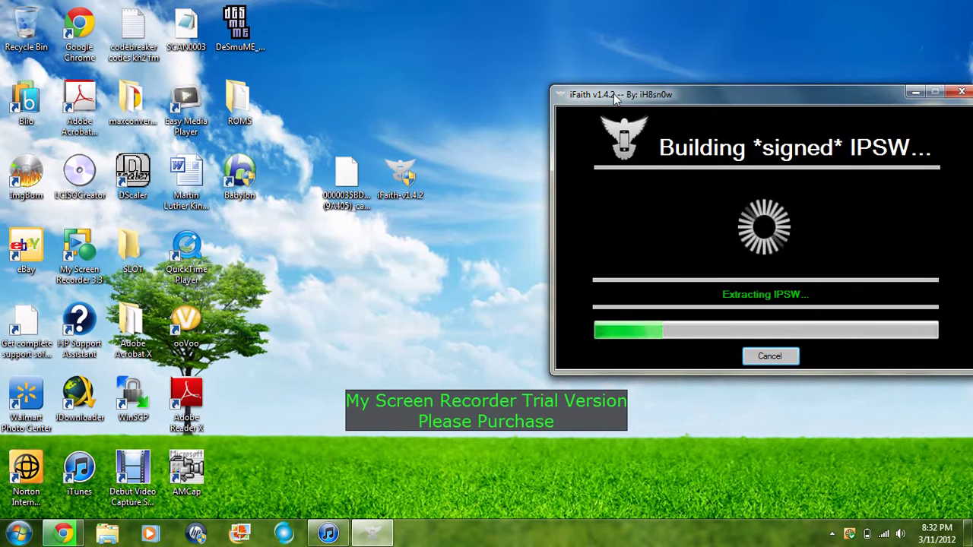
left_click_drag(616, 99, 514, 112)
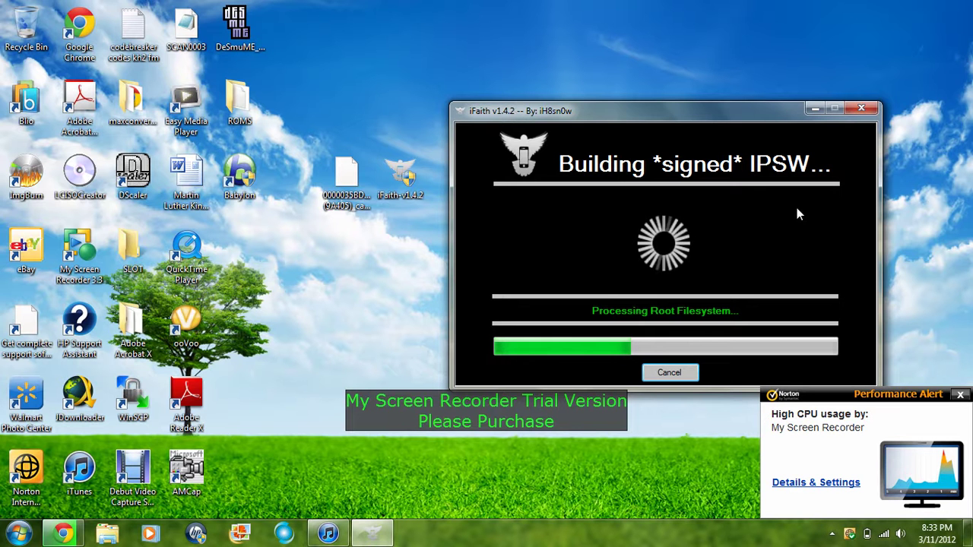
left_click(962, 396)
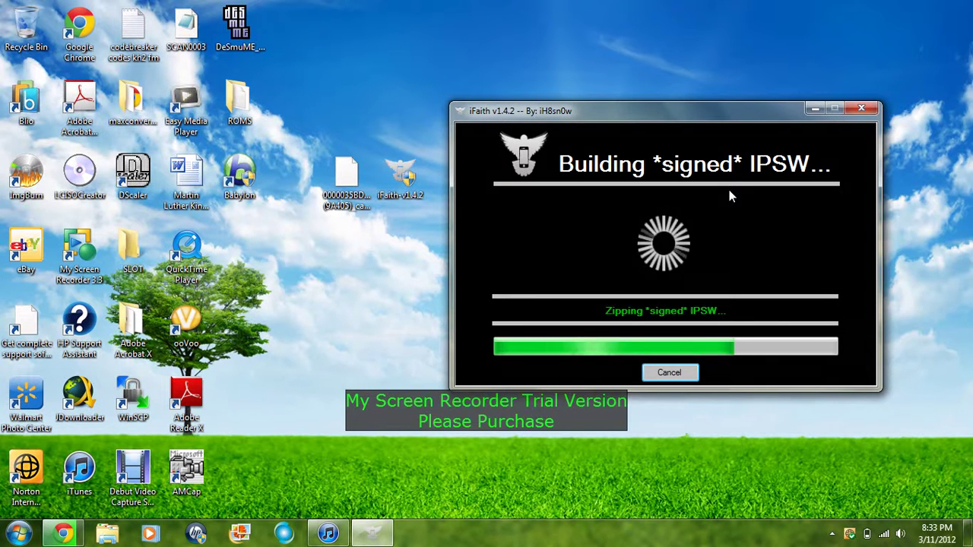
left_click(832, 534)
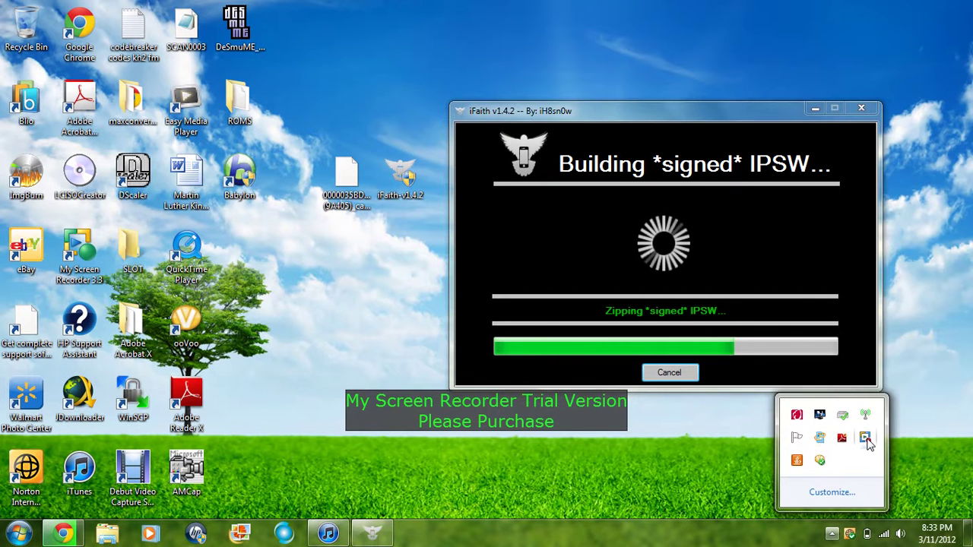
Move the new signed IPSW file beside the blob file on the desktop and close iFaith.
left_click(917, 450)
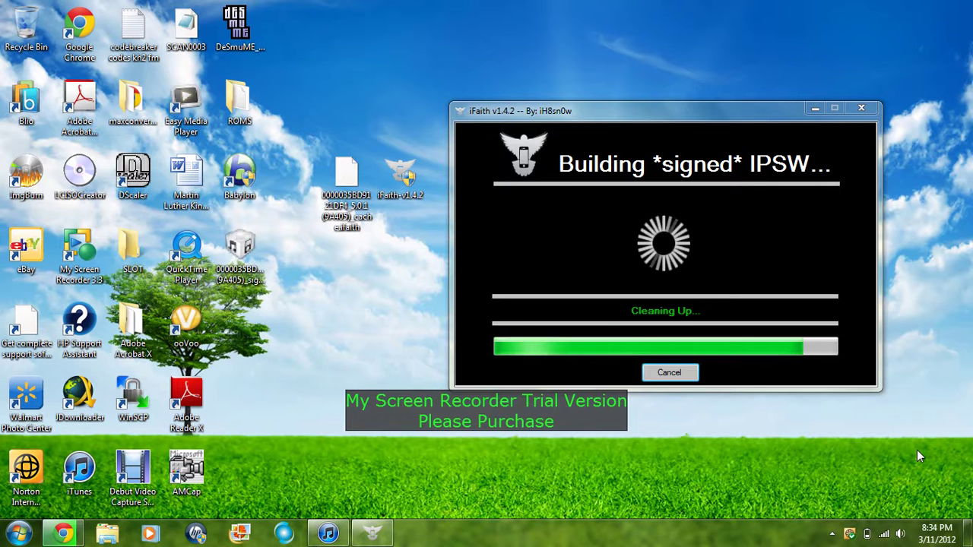
left_click(247, 264)
left_click_drag(247, 263, 349, 97)
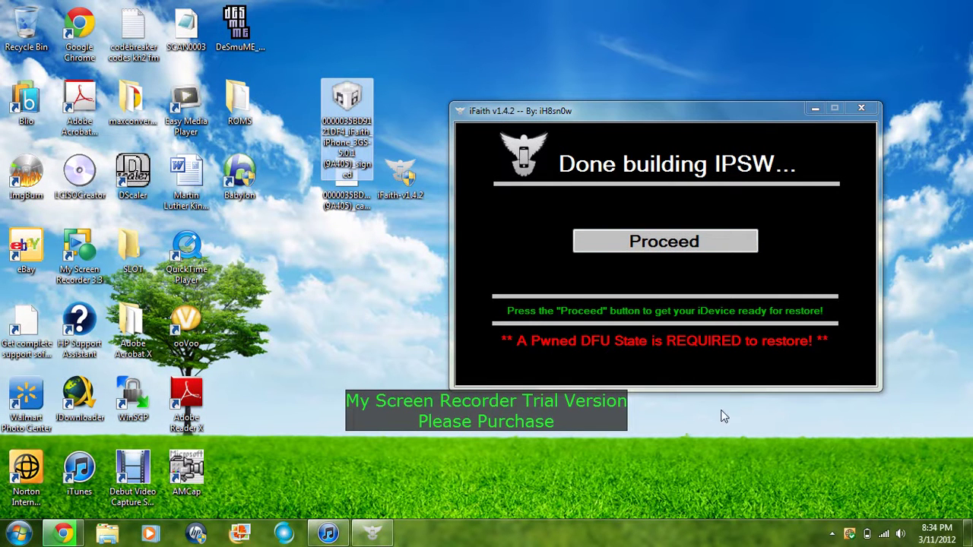
left_click(857, 108)
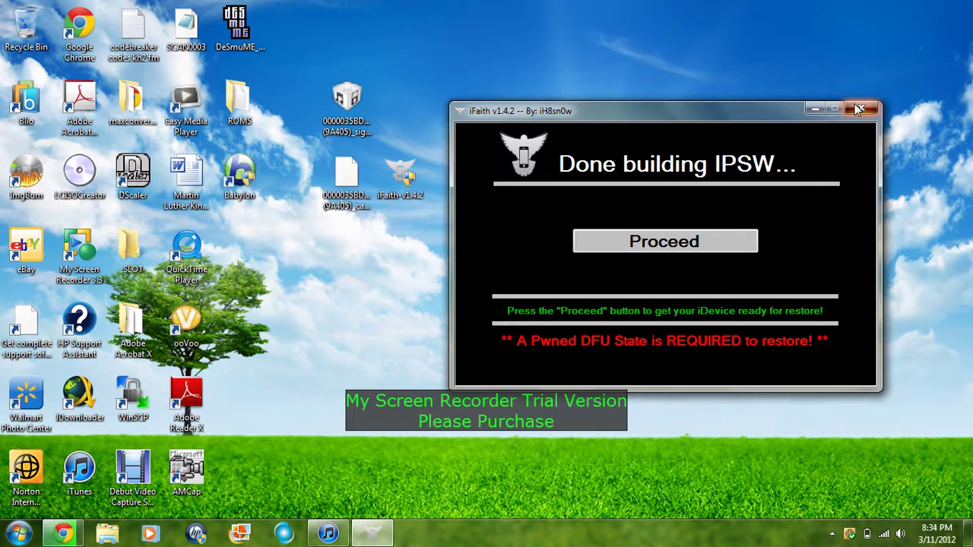
Switch to iTunes and try to restore the iPhone from the signed iPhone 3GS 5.0.1 (9A405) file on the Desktop.
left_click(328, 534)
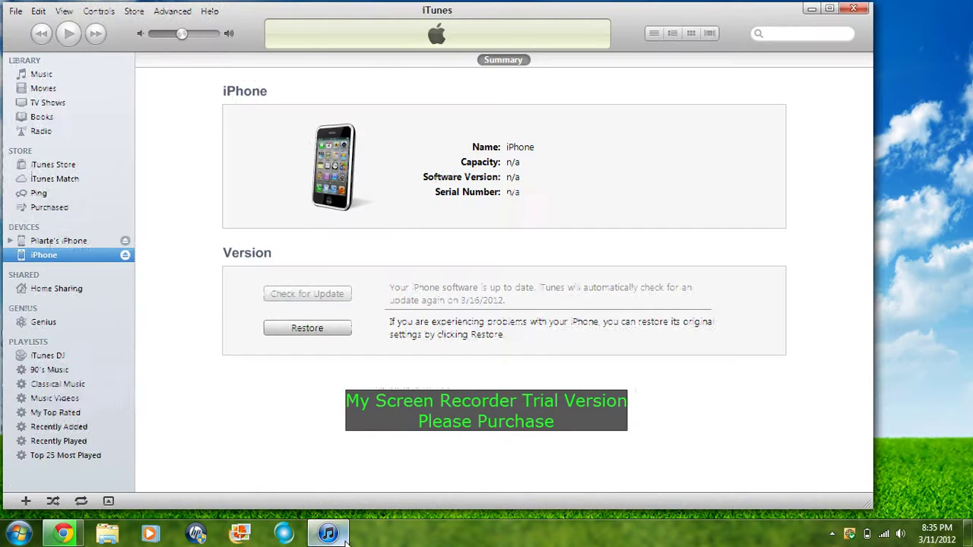
left_click(304, 341, "shift")
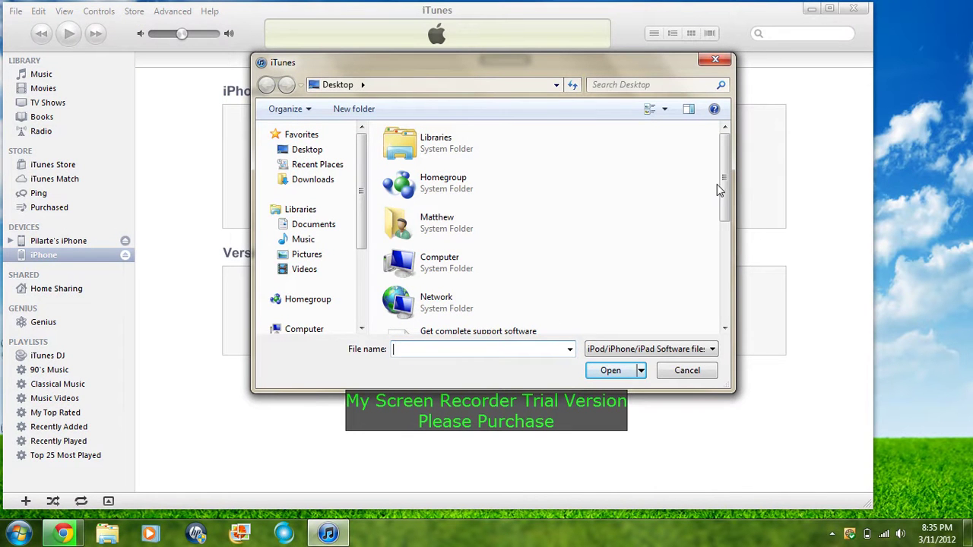
left_click_drag(725, 195, 725, 292)
left_click(487, 315)
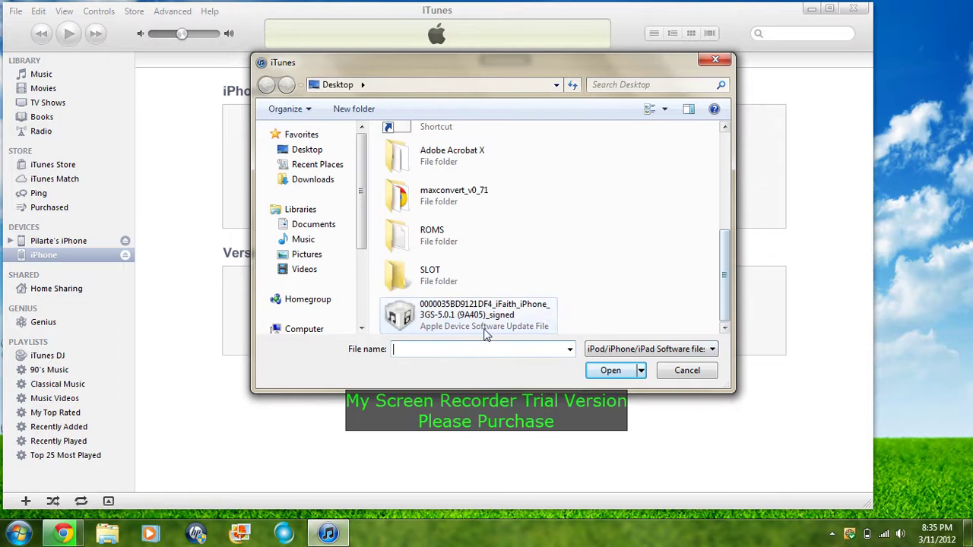
left_click(614, 371)
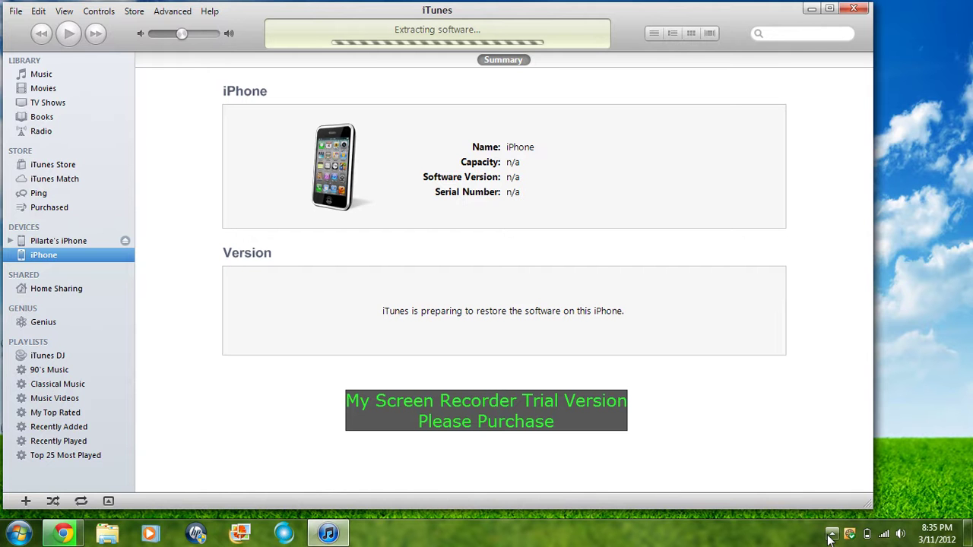
left_click(831, 536)
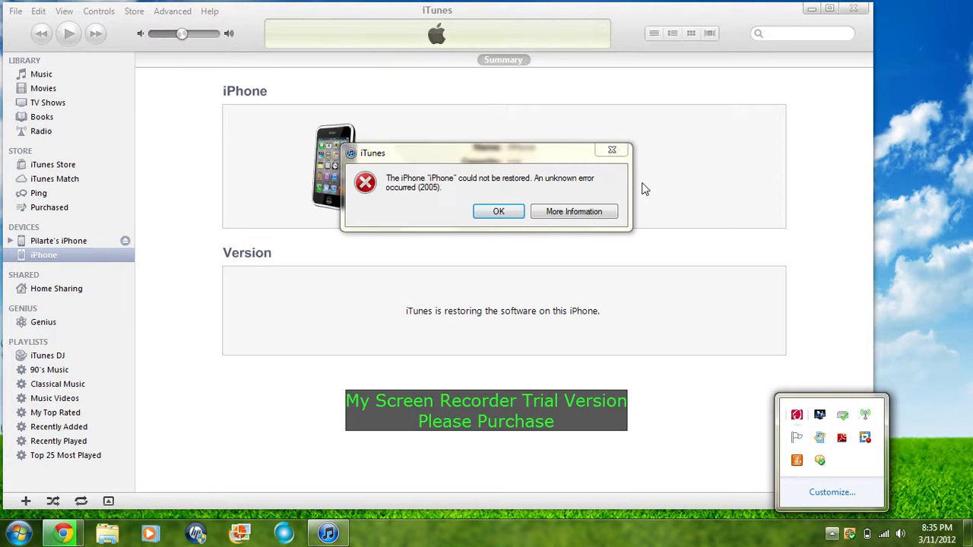
left_click(499, 212)
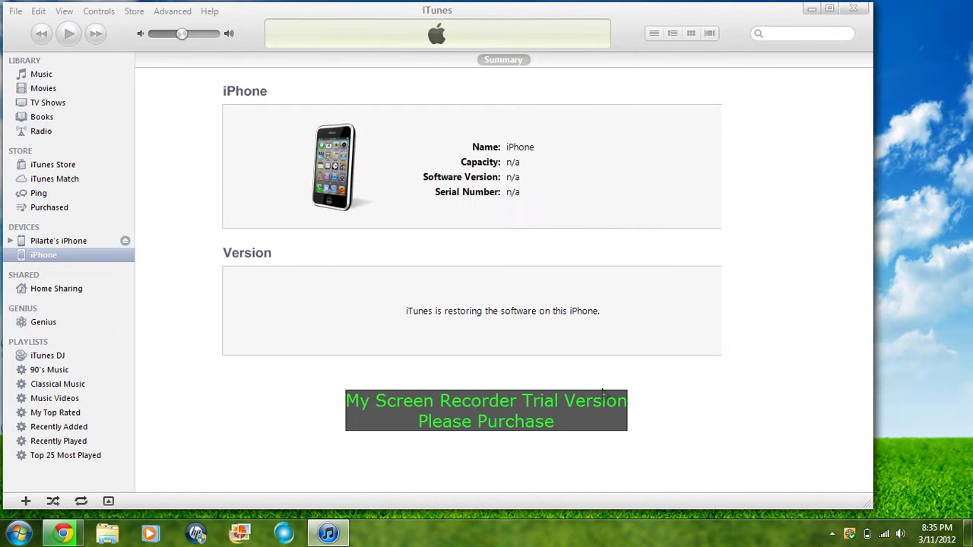
left_click(834, 536)
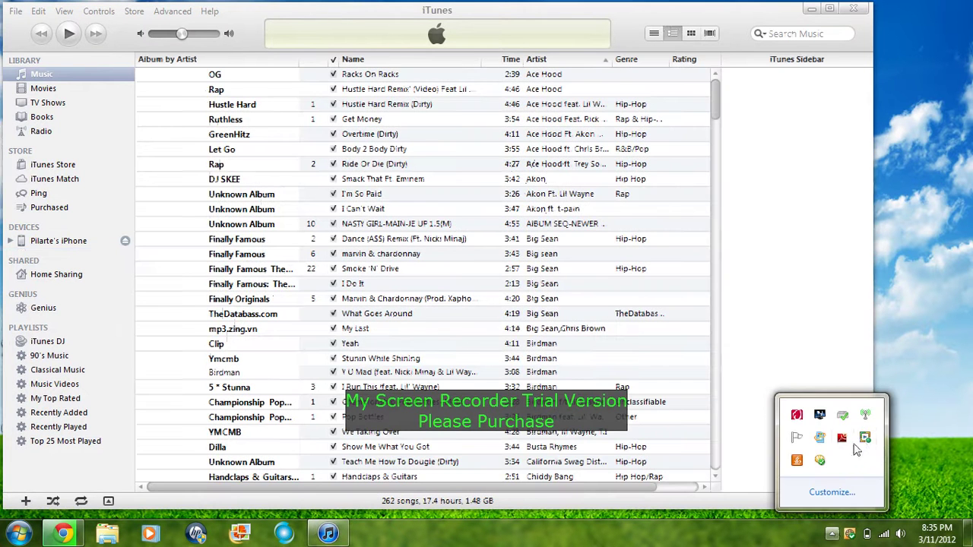
right_click(865, 440)
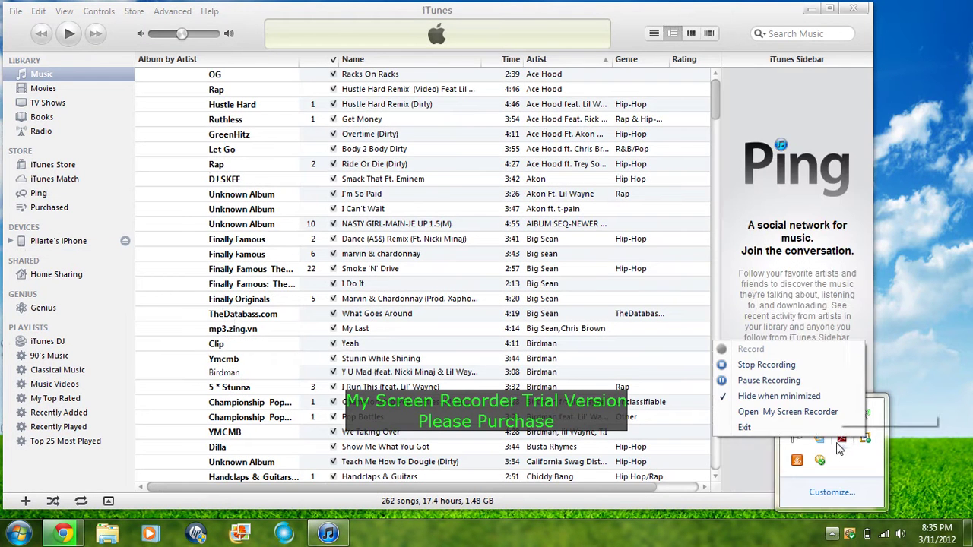
left_click(822, 395)
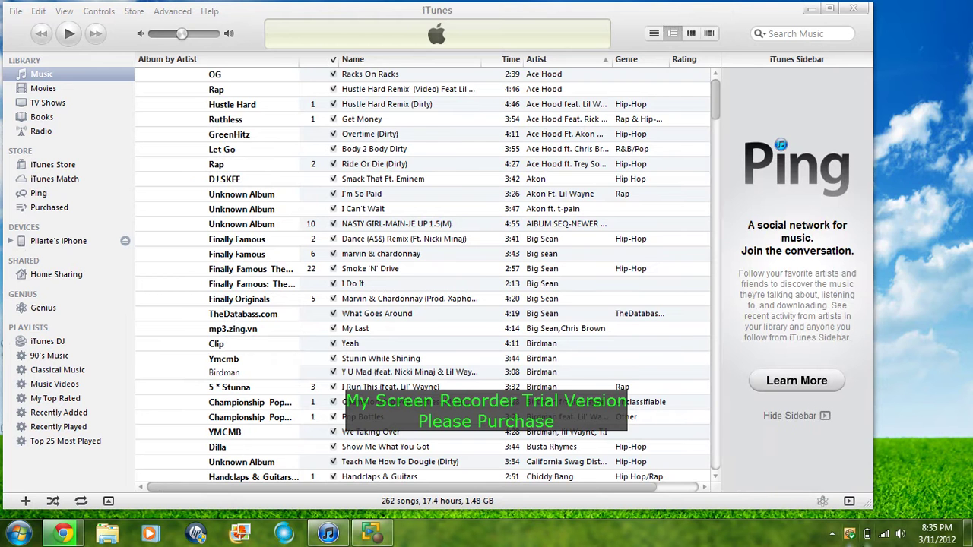
left_click(834, 530)
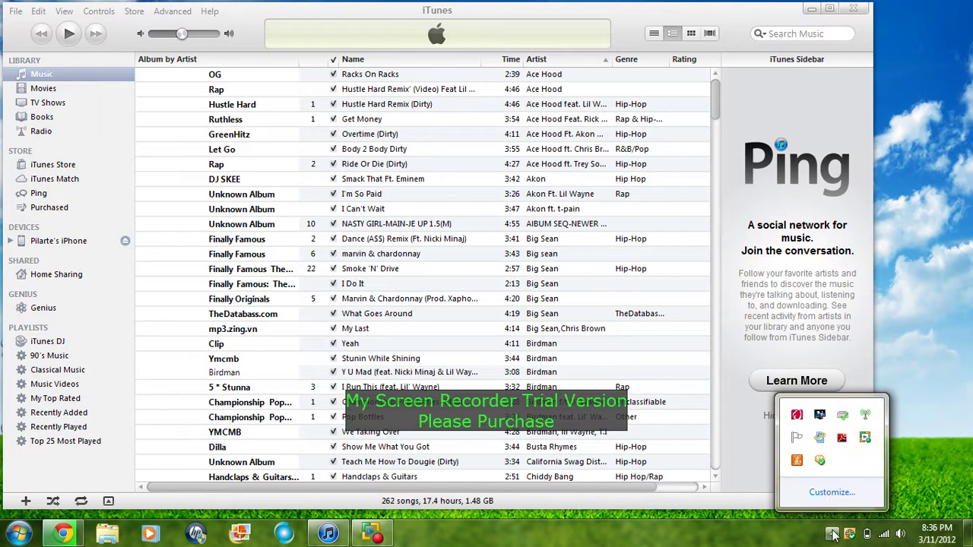
right_click(871, 443)
left_click(839, 383)
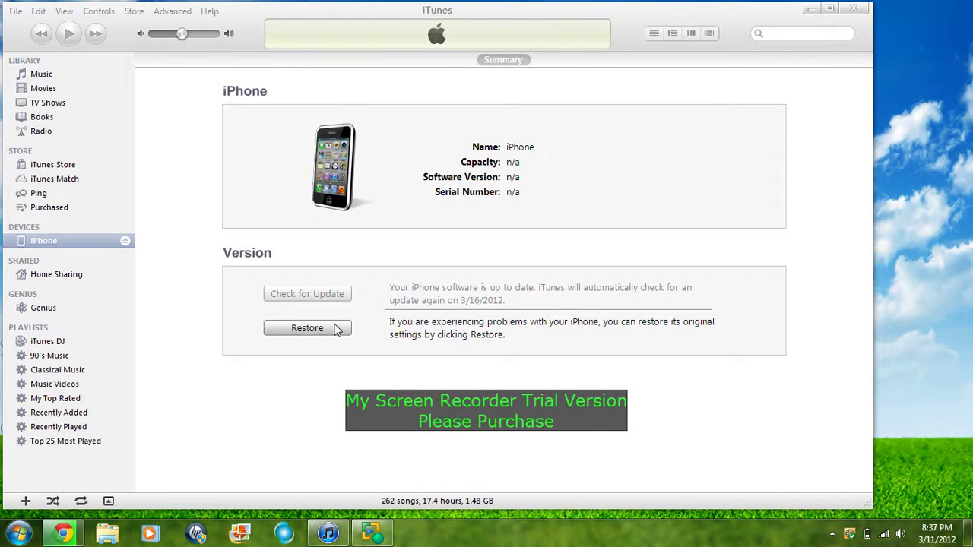
Restore the connected iPhone using the iFaith-signed iPhone 3GS 5.0.1 (9A405) software file from the Desktop.
left_click(337, 329, "shift")
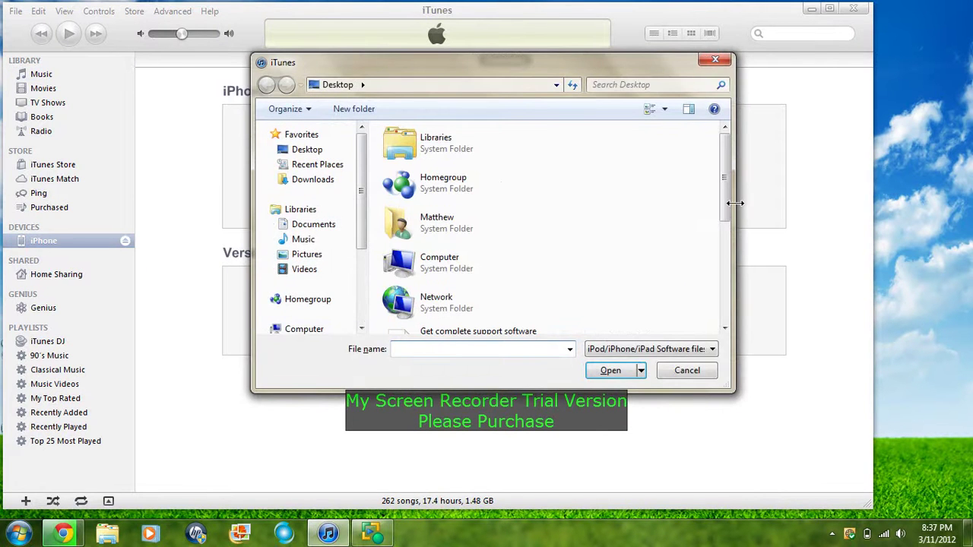
scroll(578, 194, "down", 5)
left_click(544, 319)
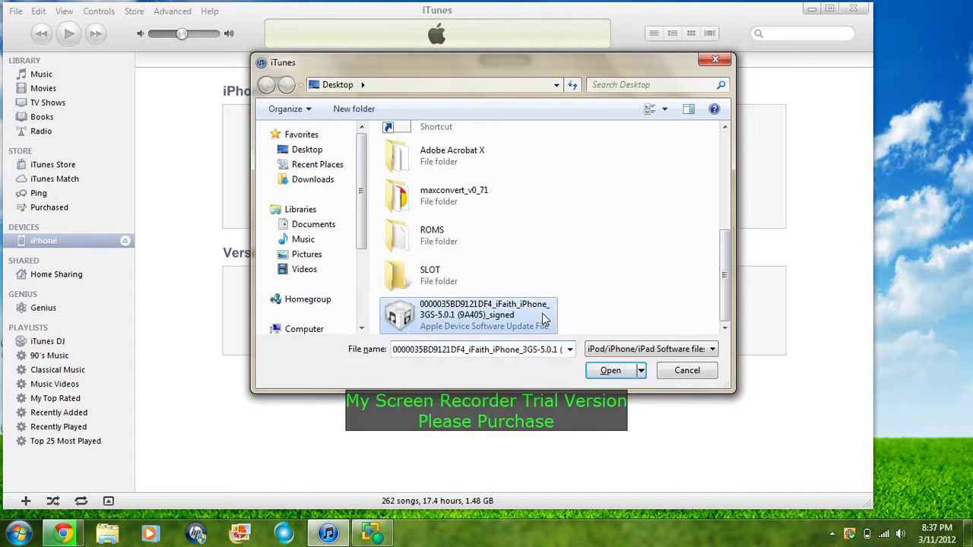
left_click(625, 373)
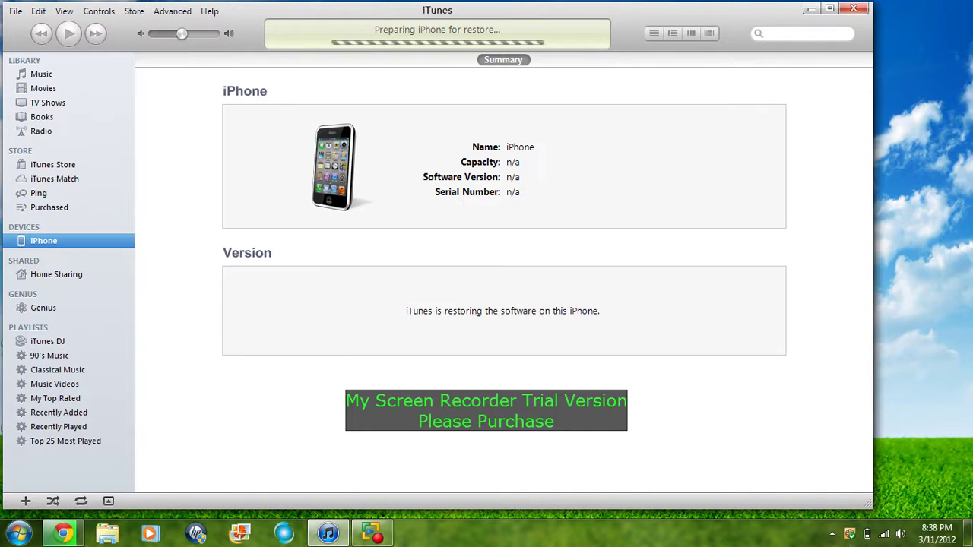
left_click(835, 536)
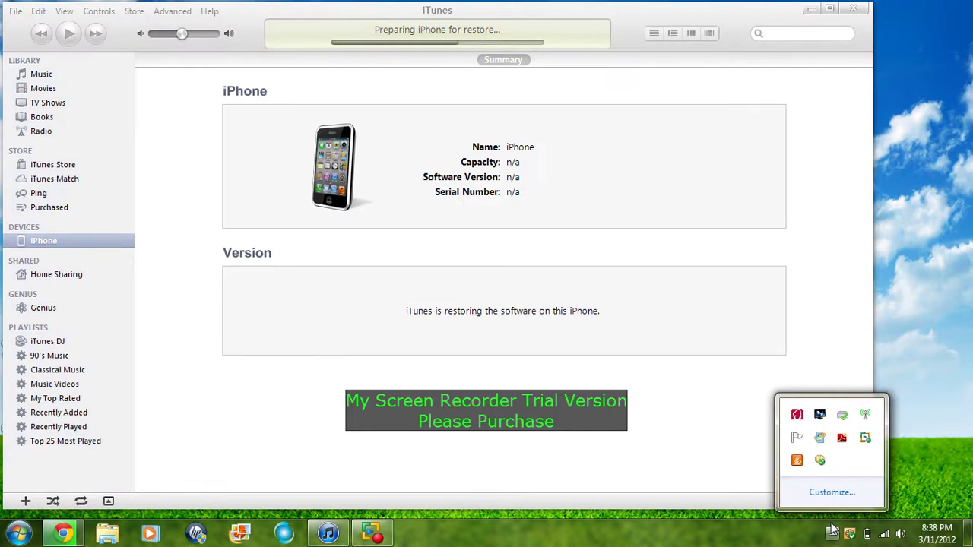
right_click(865, 440)
left_click(783, 382)
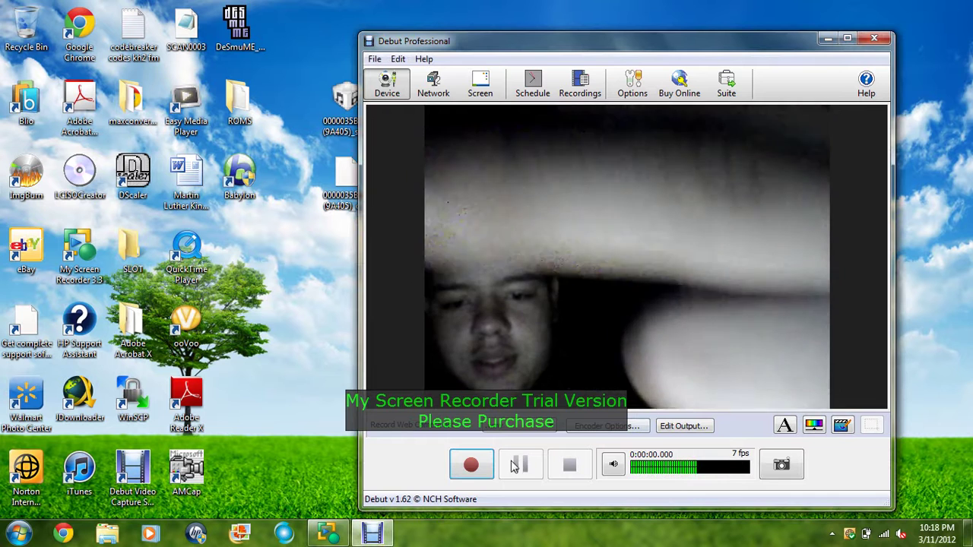
left_click(834, 536)
right_click(834, 536)
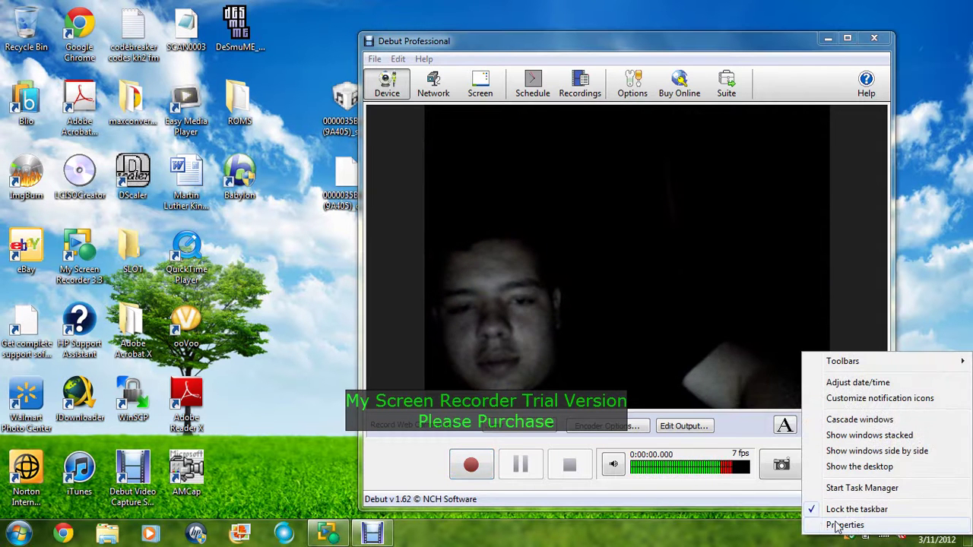
left_click(834, 535)
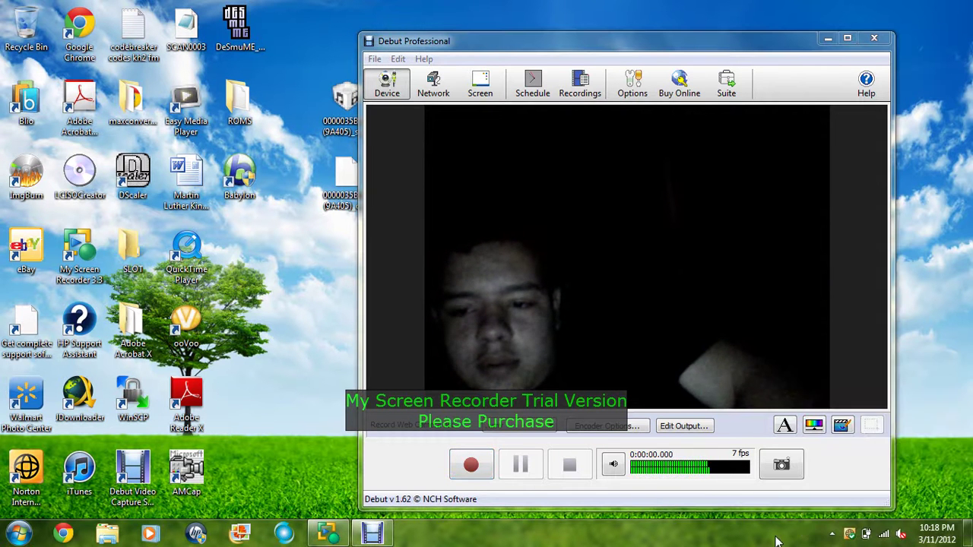
left_click(835, 536)
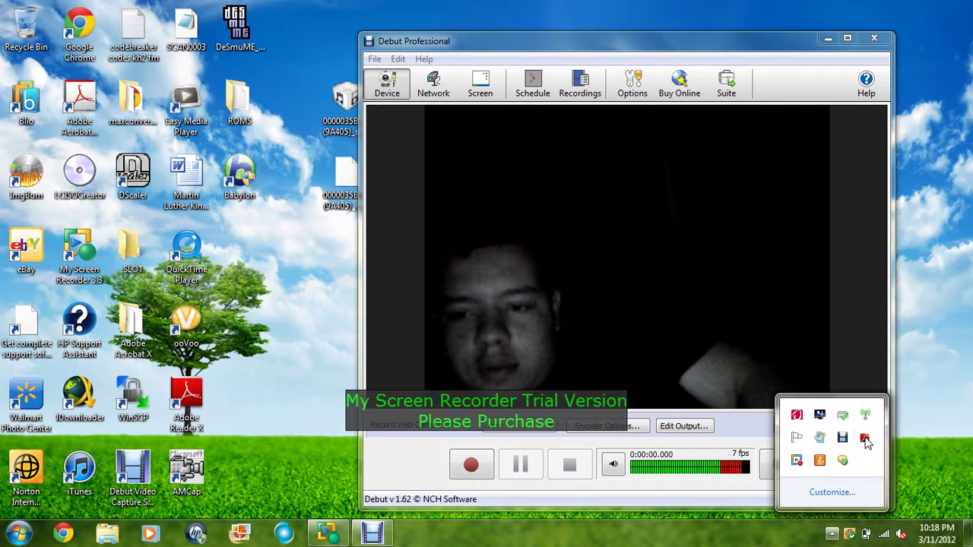
right_click(796, 461)
left_click(772, 385)
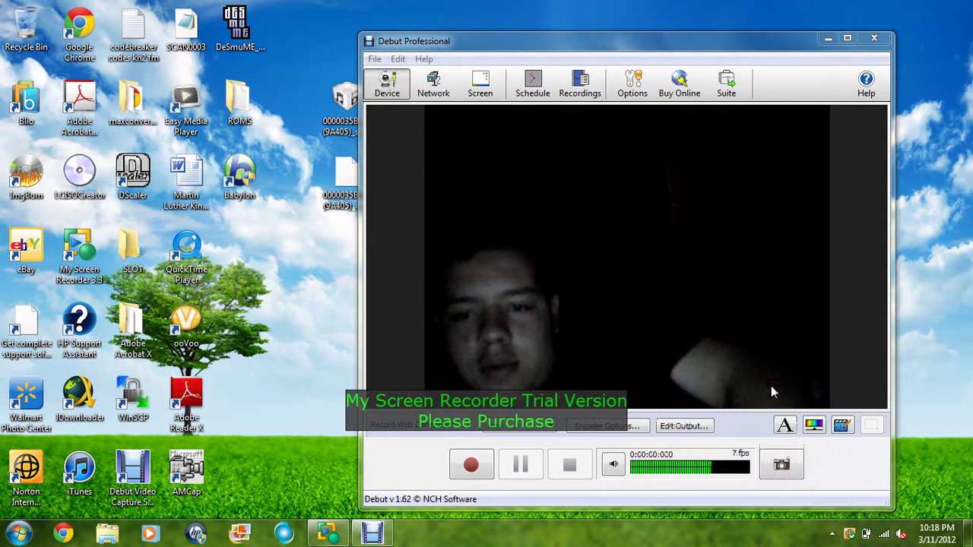